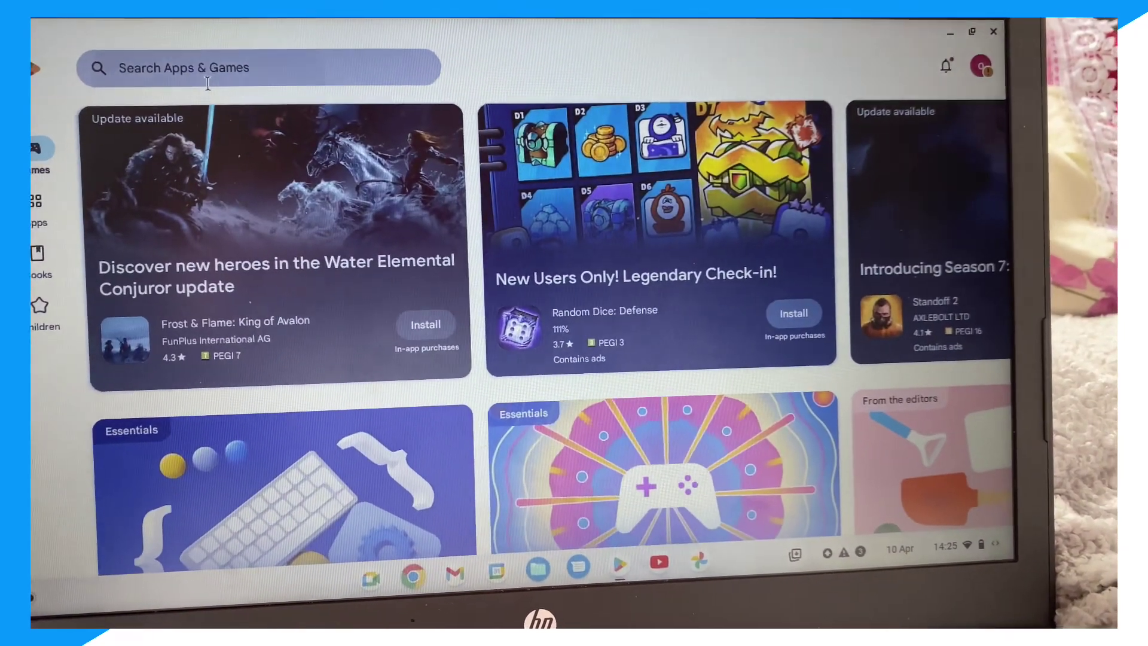
Step: Rerun the recent 'mac os' search and open the Launcher for Mac OS Style listing
{"action": "left_click", "coordinate": [210, 82]}
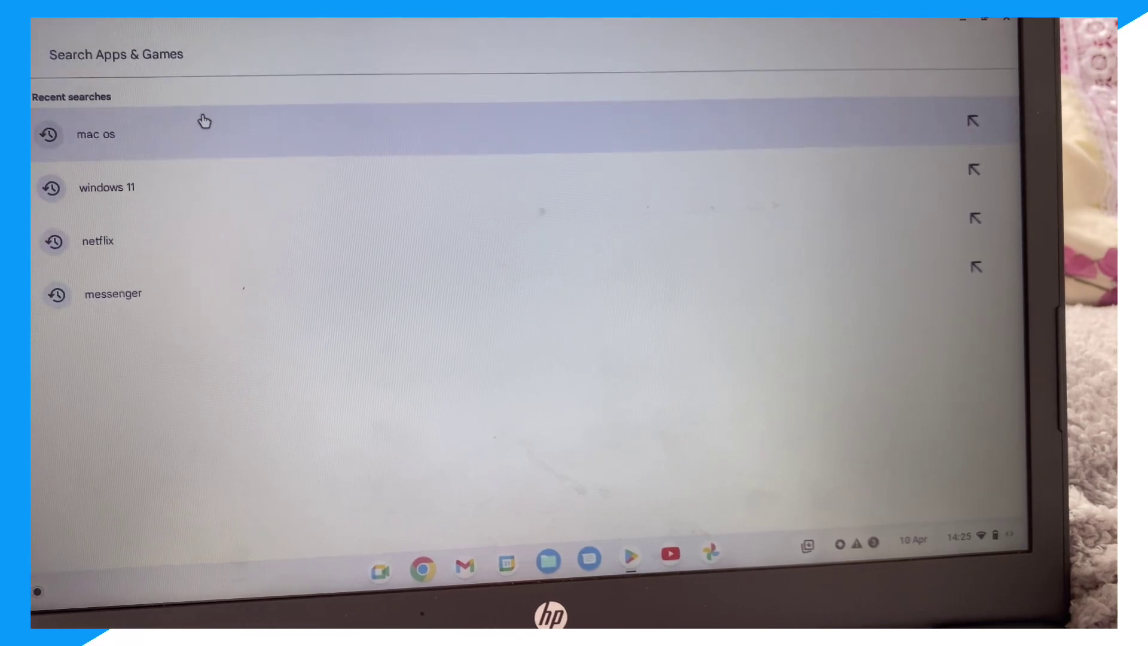
{"action": "left_click", "coordinate": [195, 116]}
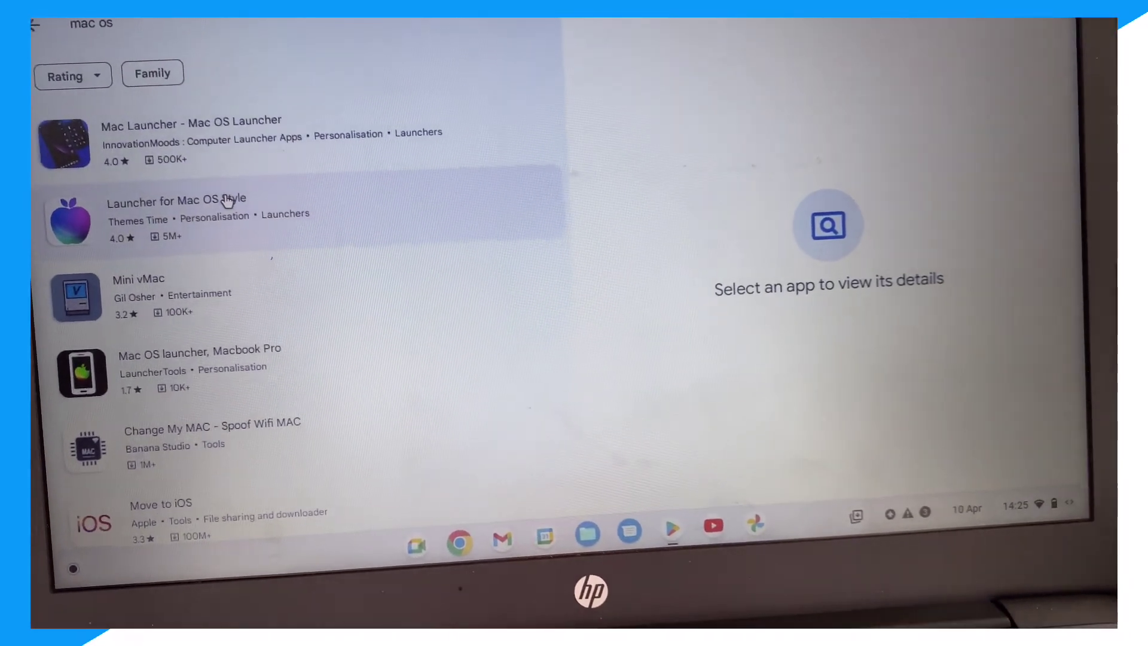
{"action": "left_click", "coordinate": [225, 208]}
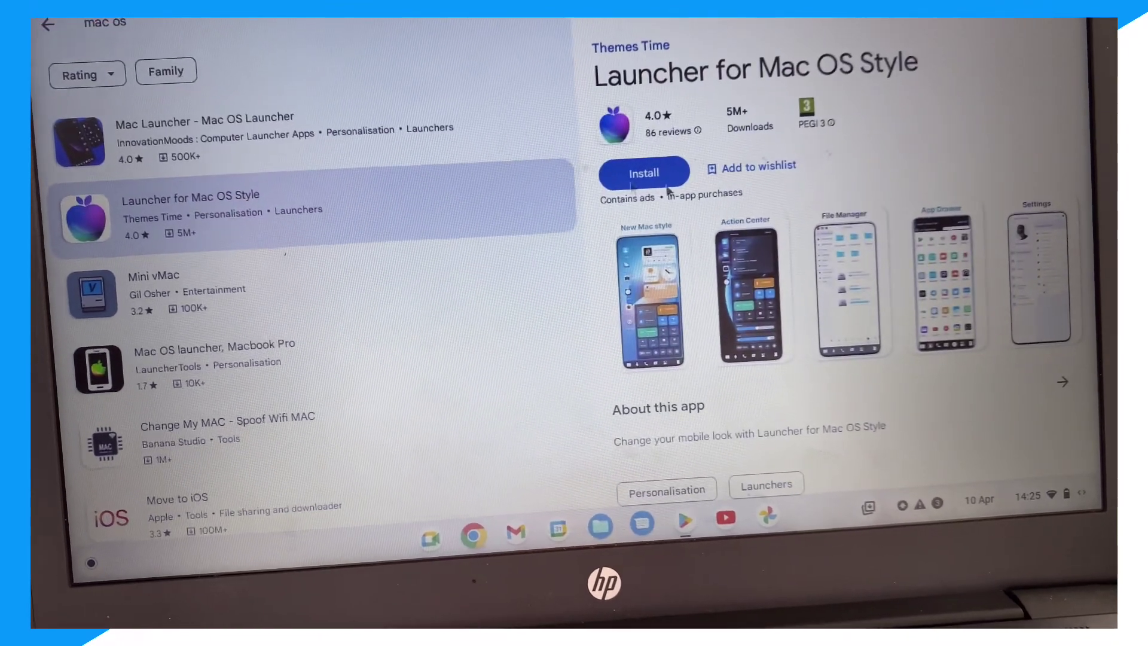
Step: Install Launcher for Mac OS Style, then view the Mac Launcher - Mac OS Launcher listing
{"action": "left_click", "coordinate": [640, 172]}
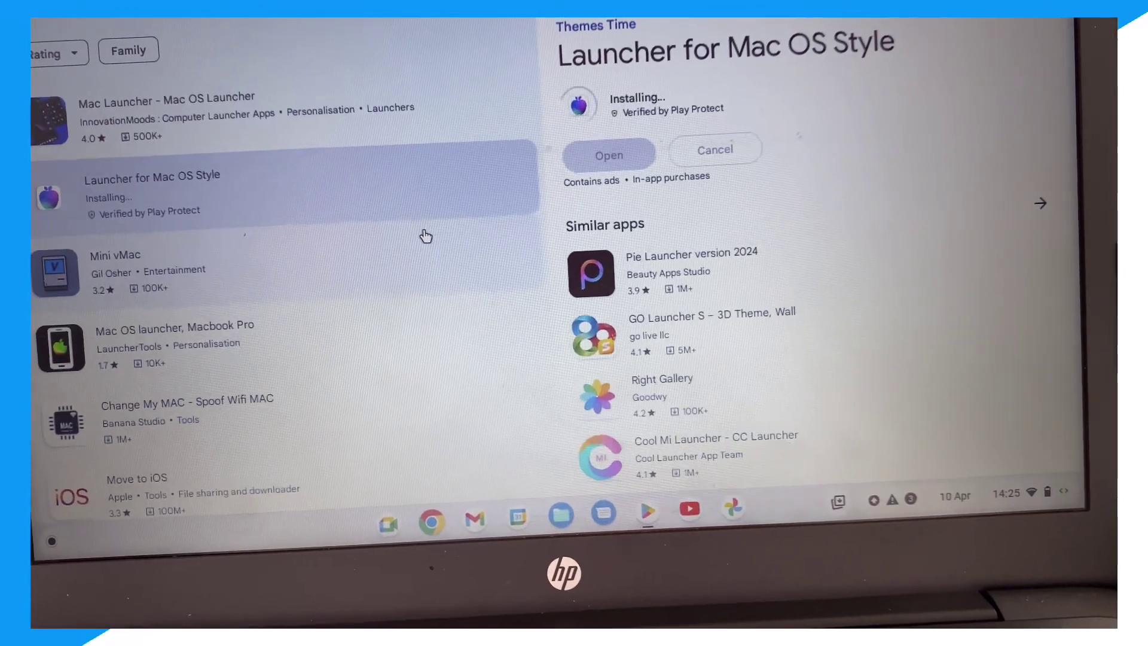
{"action": "left_click", "coordinate": [440, 107]}
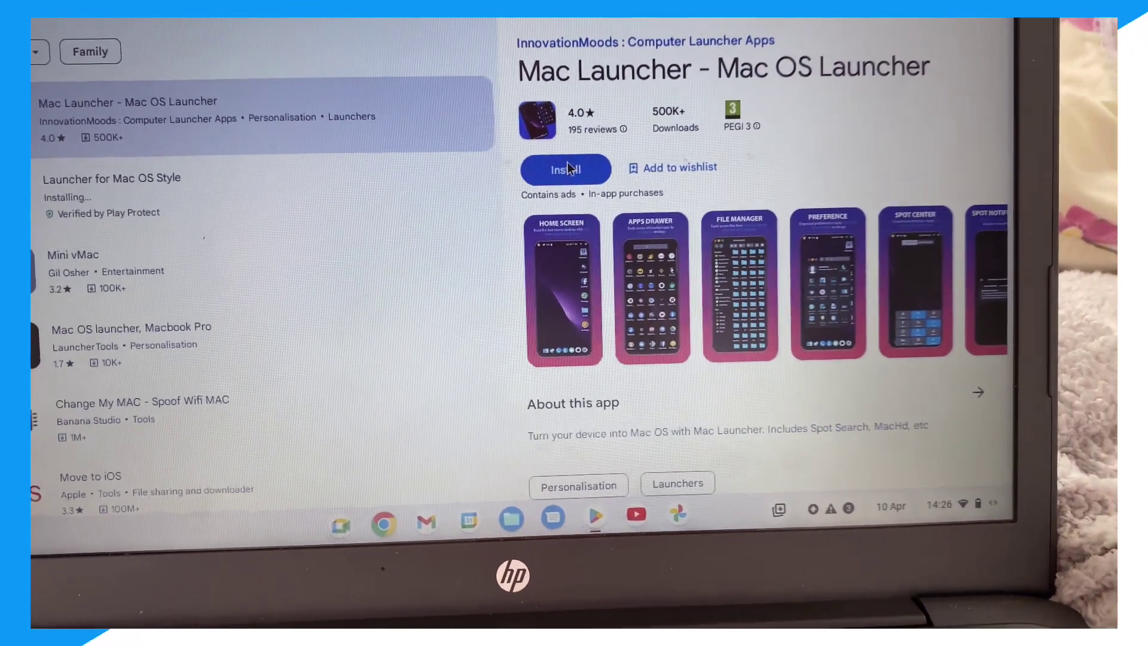
Step: Return to the Launcher for Mac OS Style listing and open the installed app
{"action": "left_click", "coordinate": [172, 197]}
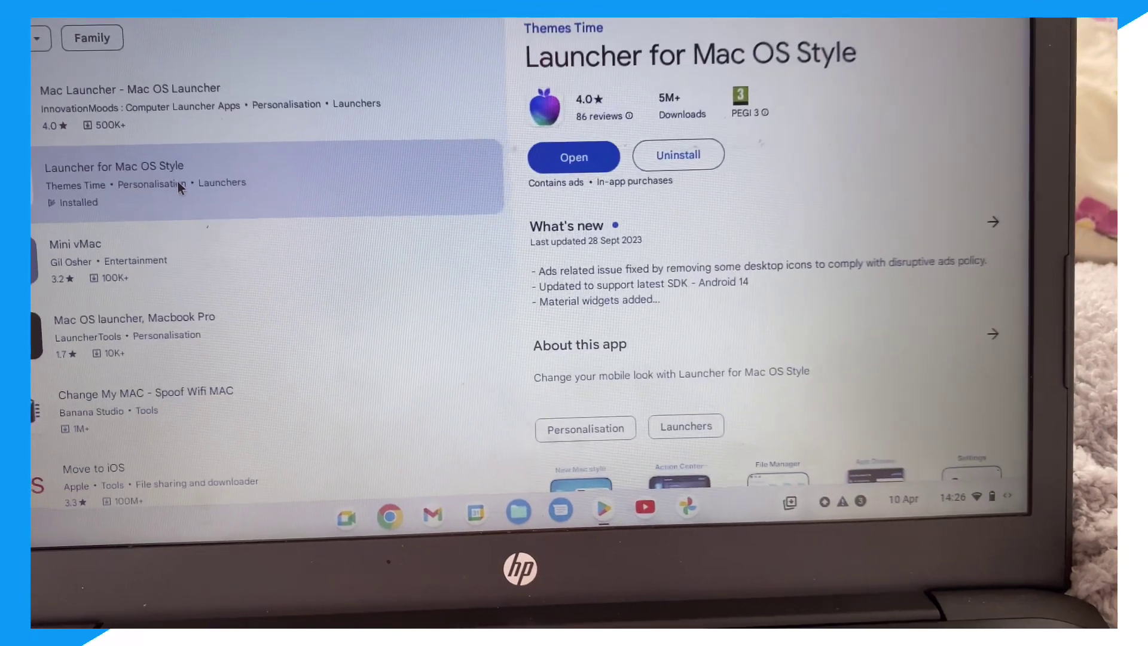
{"action": "left_click", "coordinate": [546, 166]}
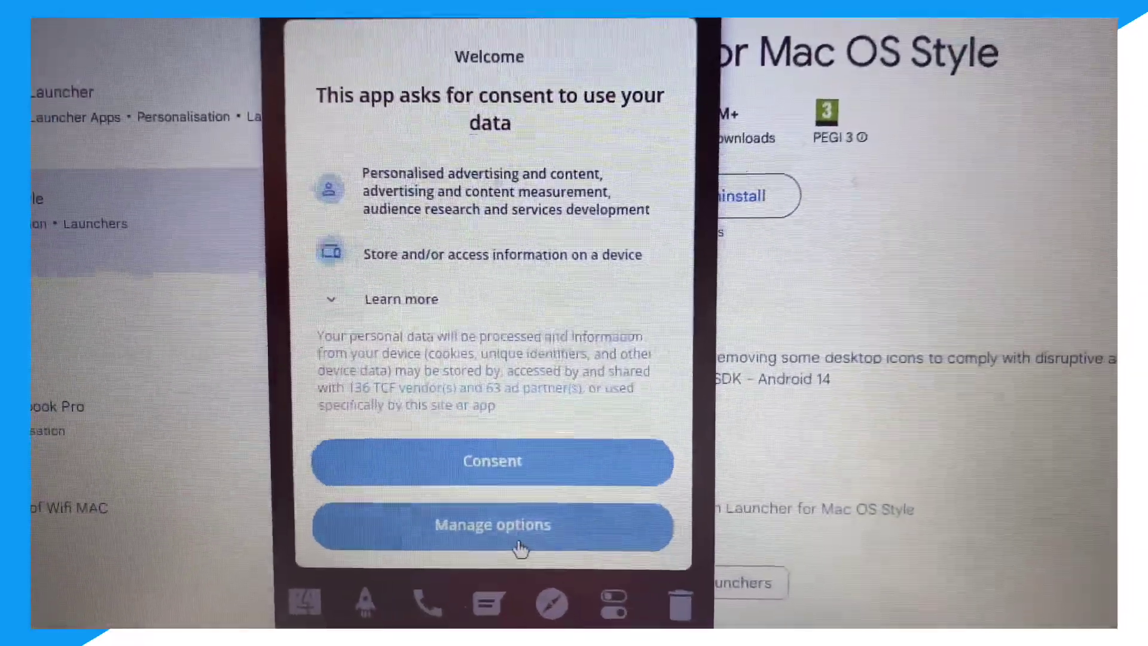
Step: Accept the data consent, then try the dock's phone and browser icons, declining the browser install once
{"action": "left_click", "coordinate": [580, 443]}
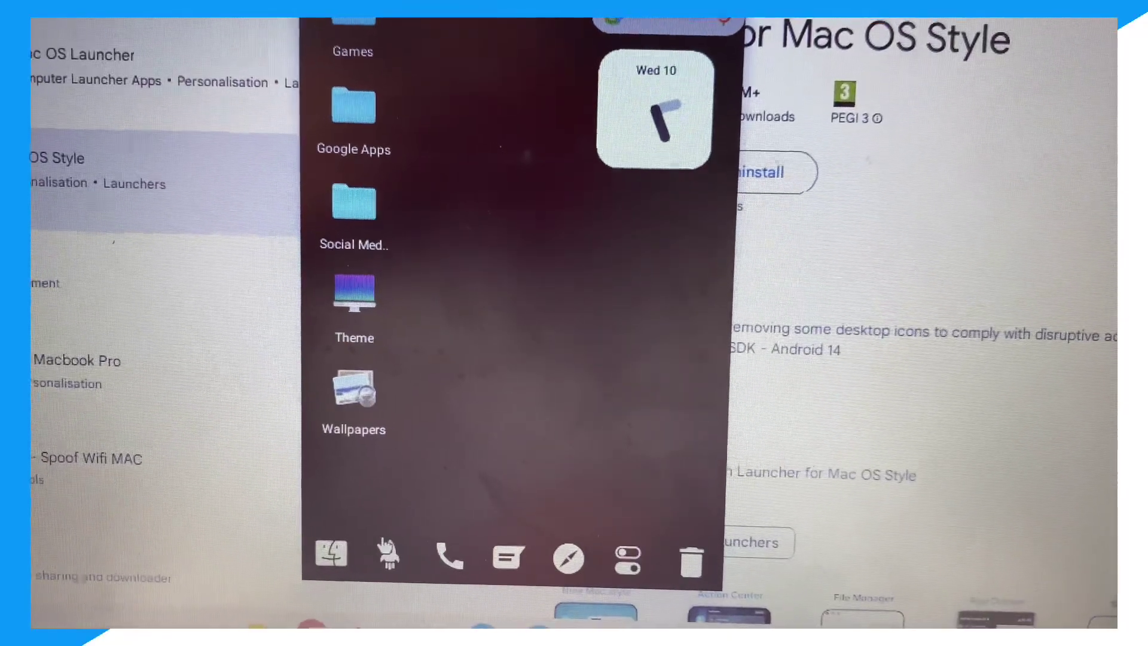
{"action": "left_click", "coordinate": [451, 552]}
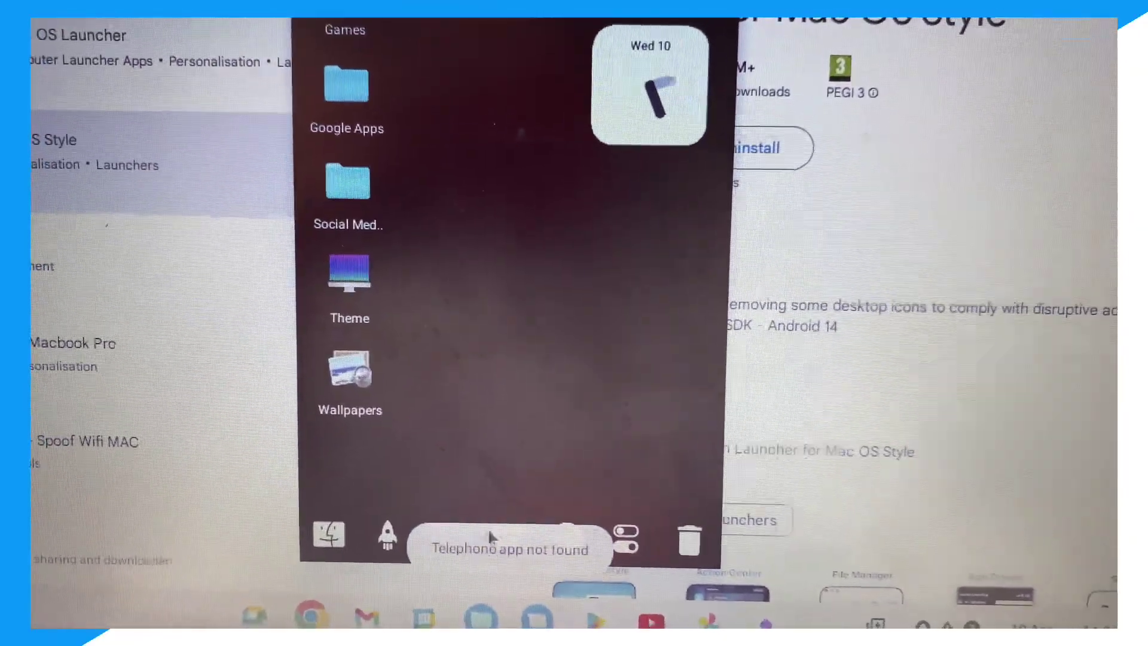
{"action": "left_click", "coordinate": [575, 539]}
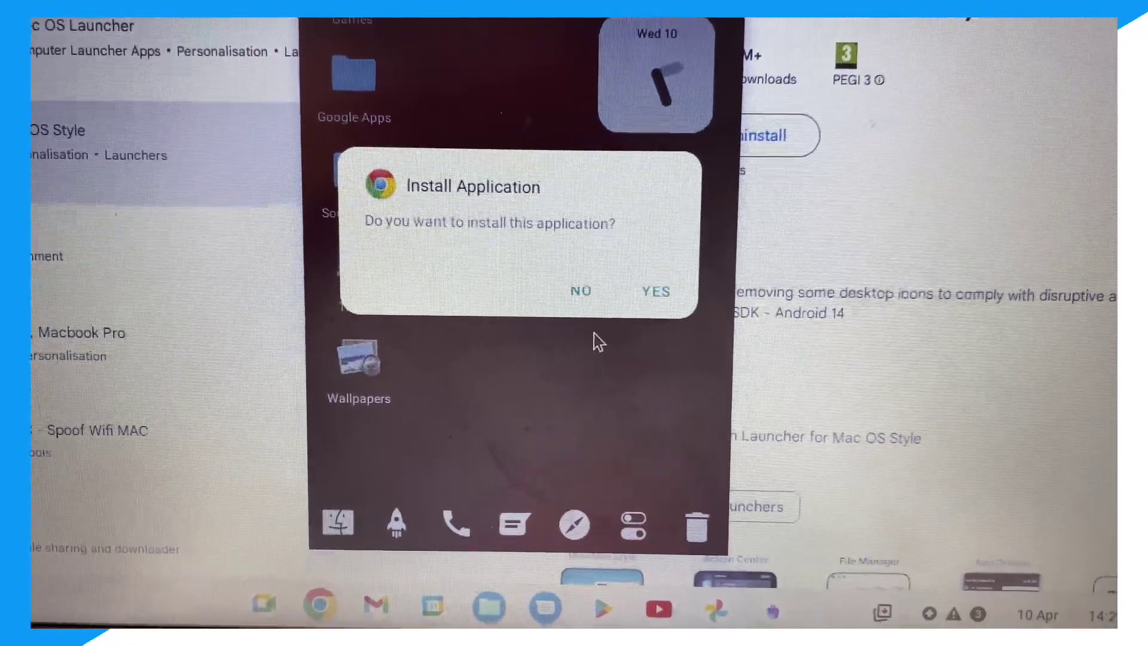
{"action": "left_click", "coordinate": [566, 282]}
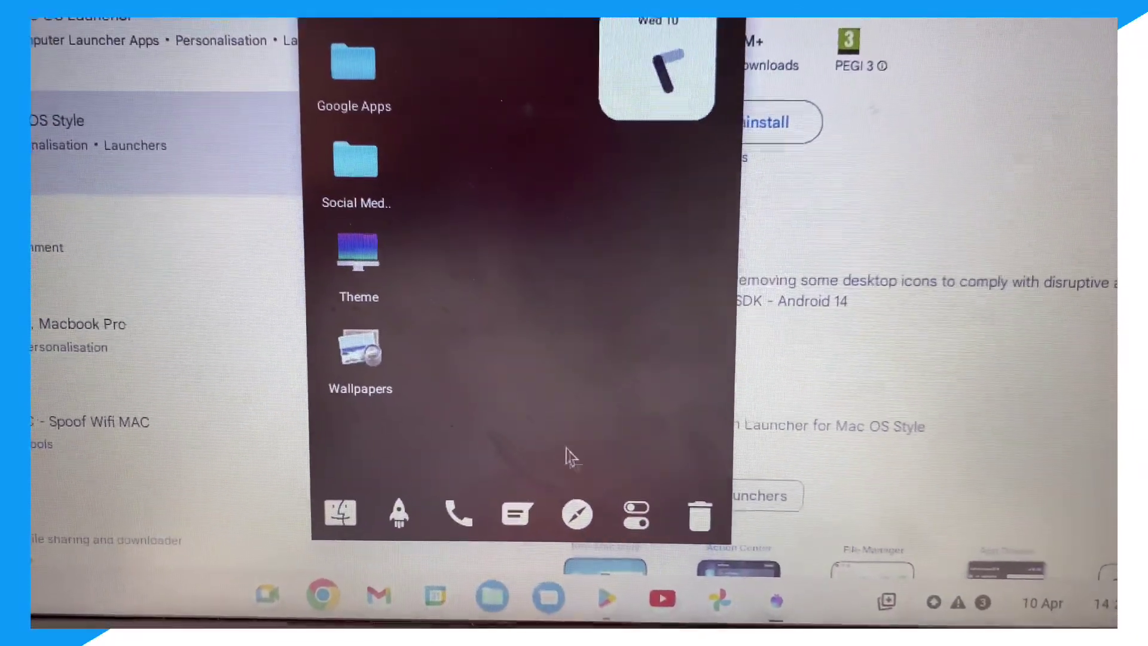
{"action": "left_click", "coordinate": [581, 513]}
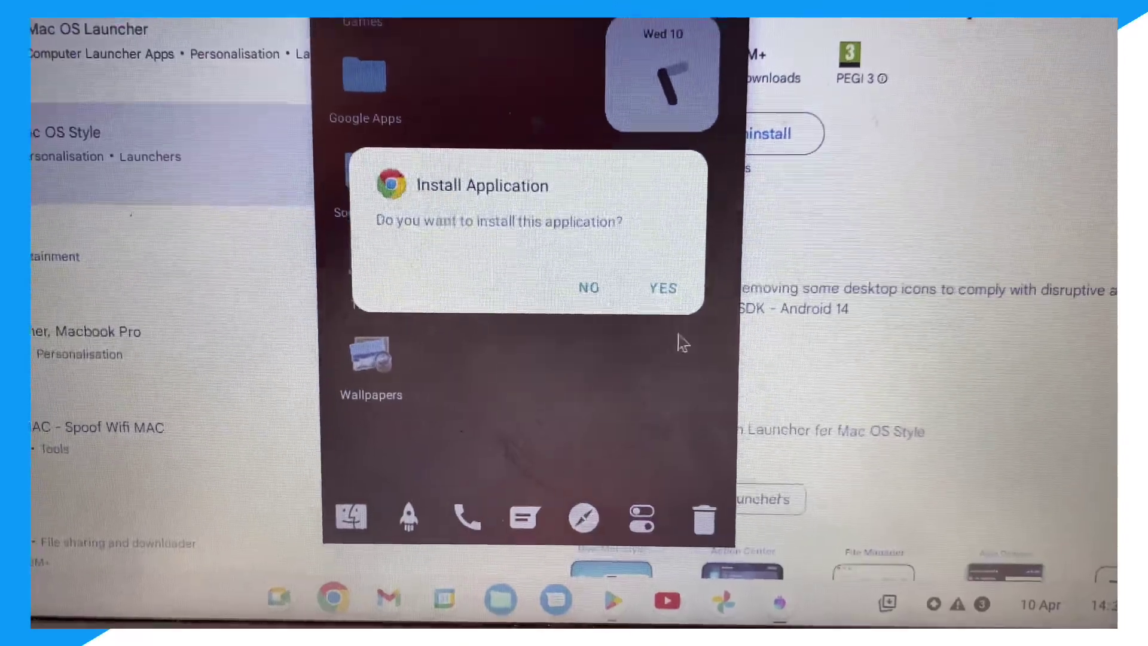